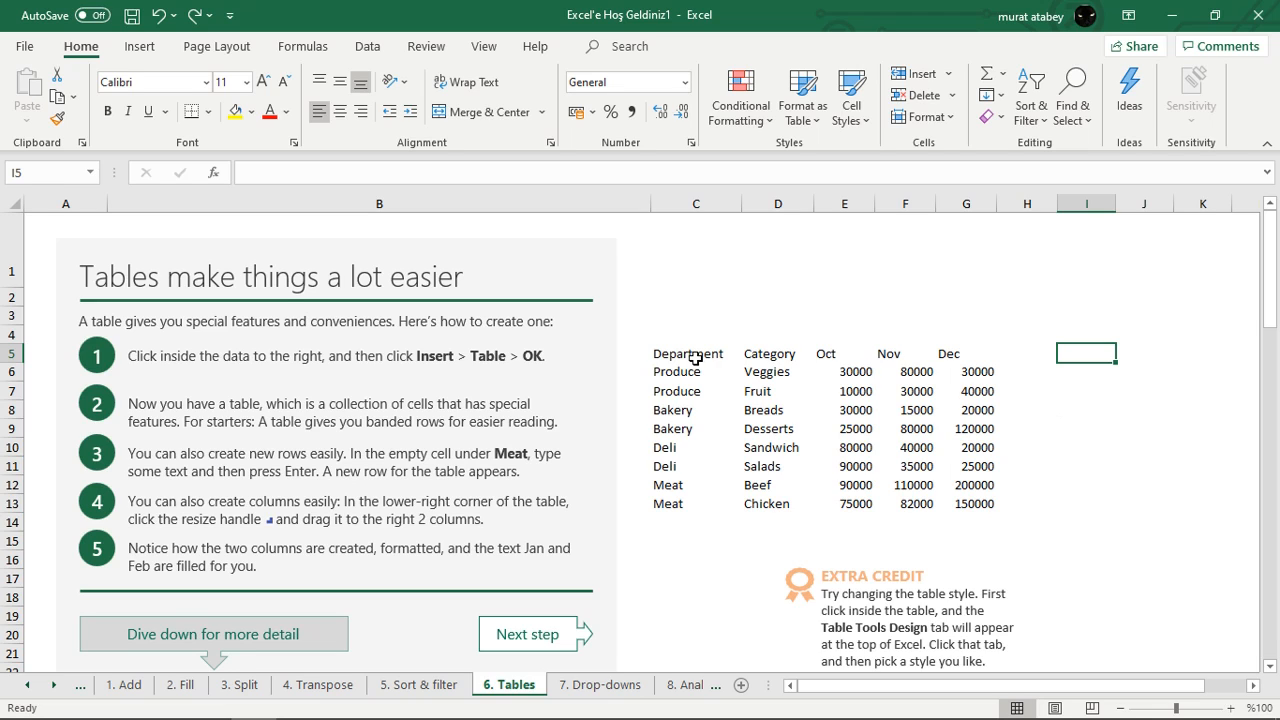
- Convert the department data in C5:G13 into a table with headers
left_click_drag(692, 355, 960, 498)
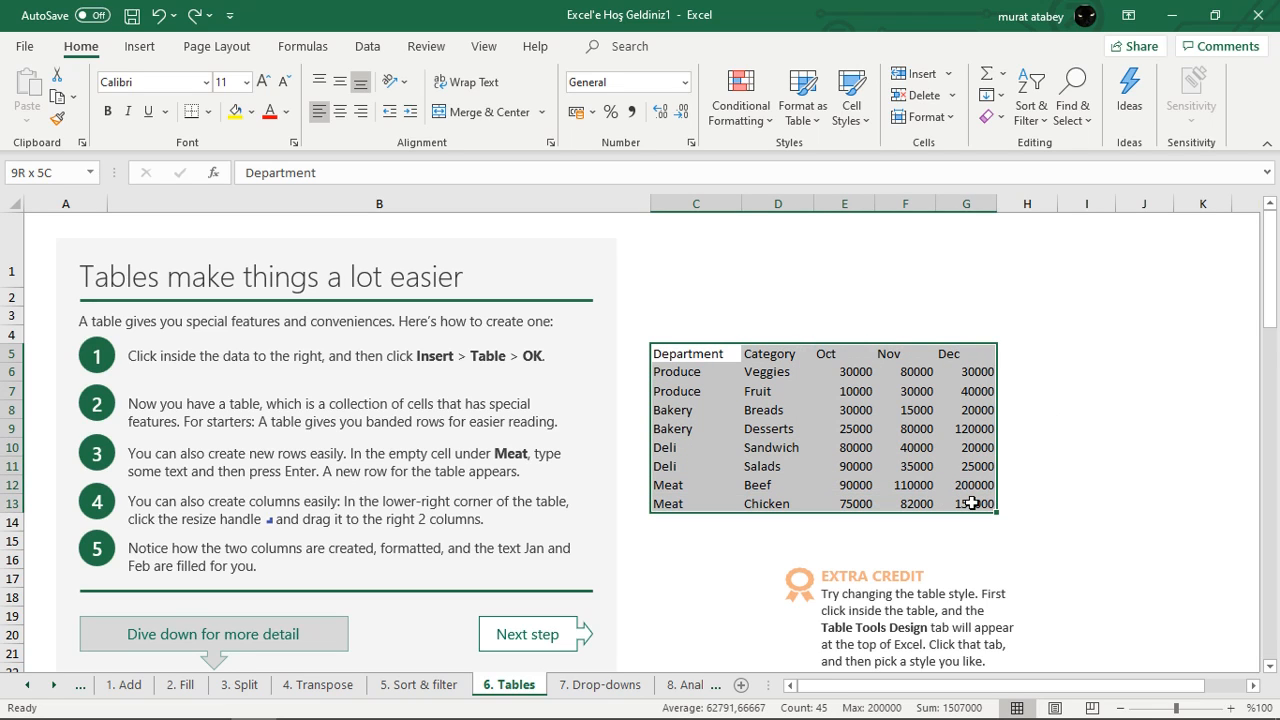
left_click(853, 446)
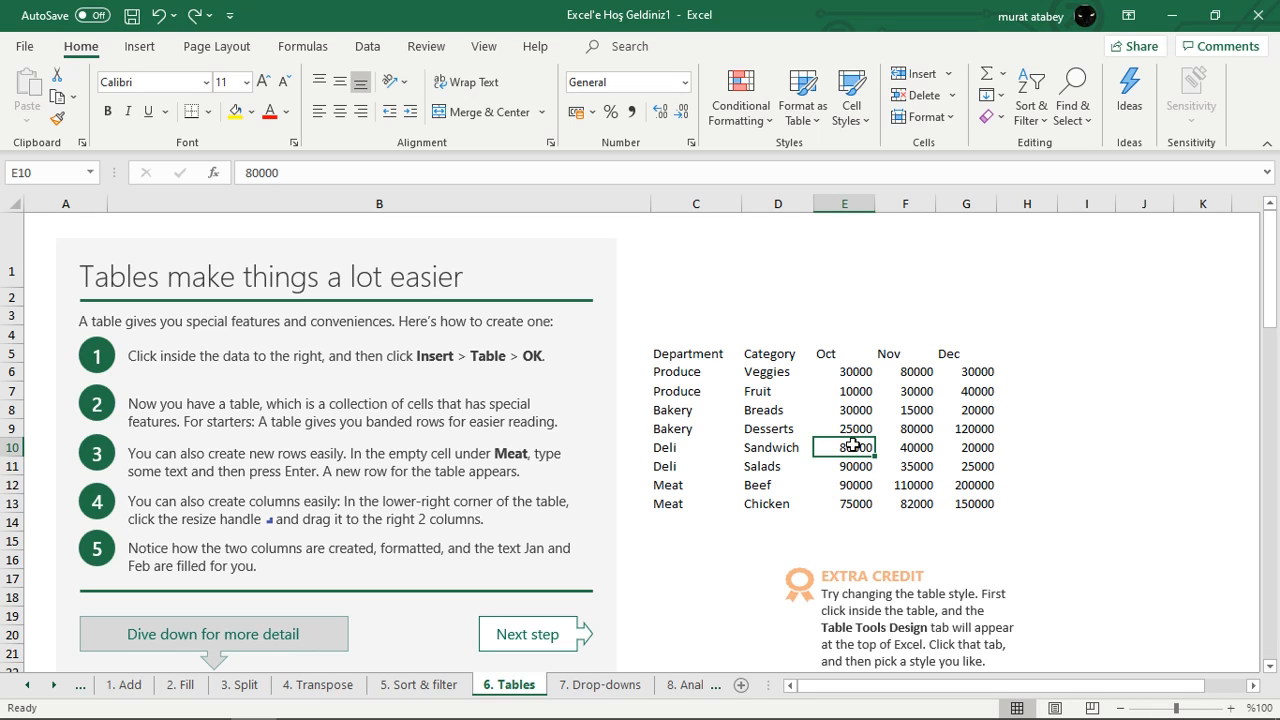
left_click(760, 426)
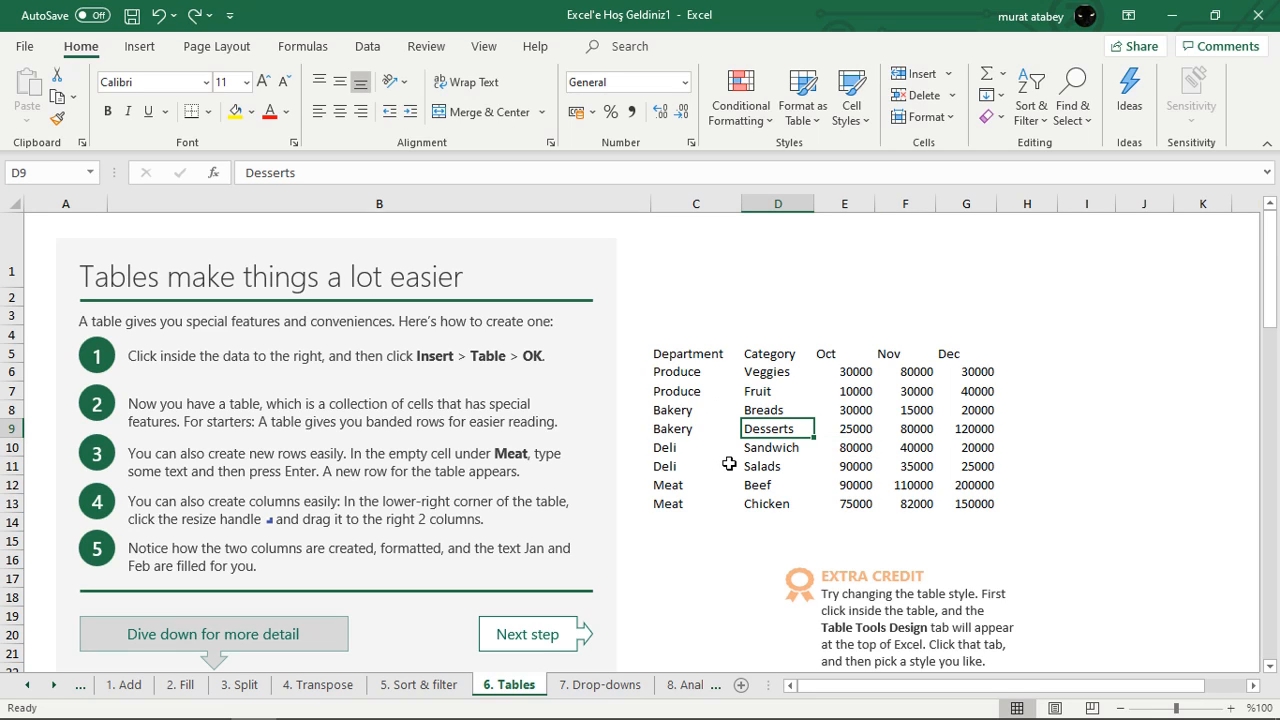
left_click(139, 50)
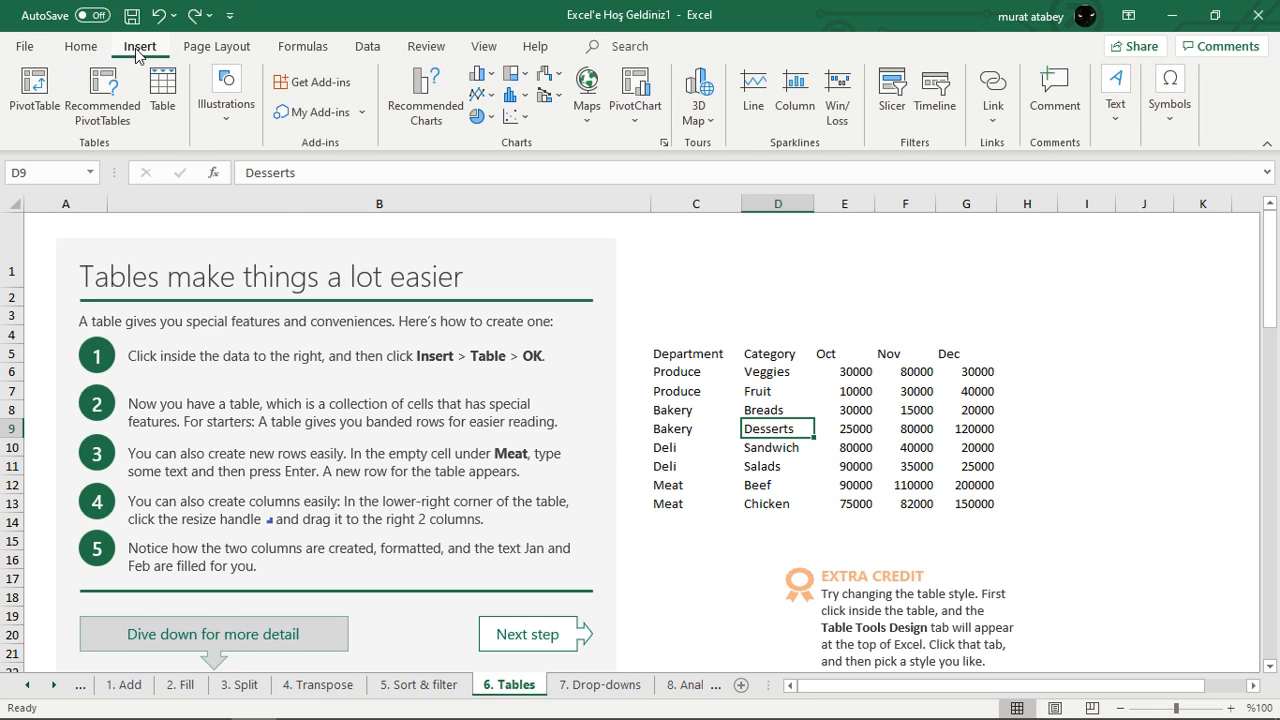
left_click(165, 103)
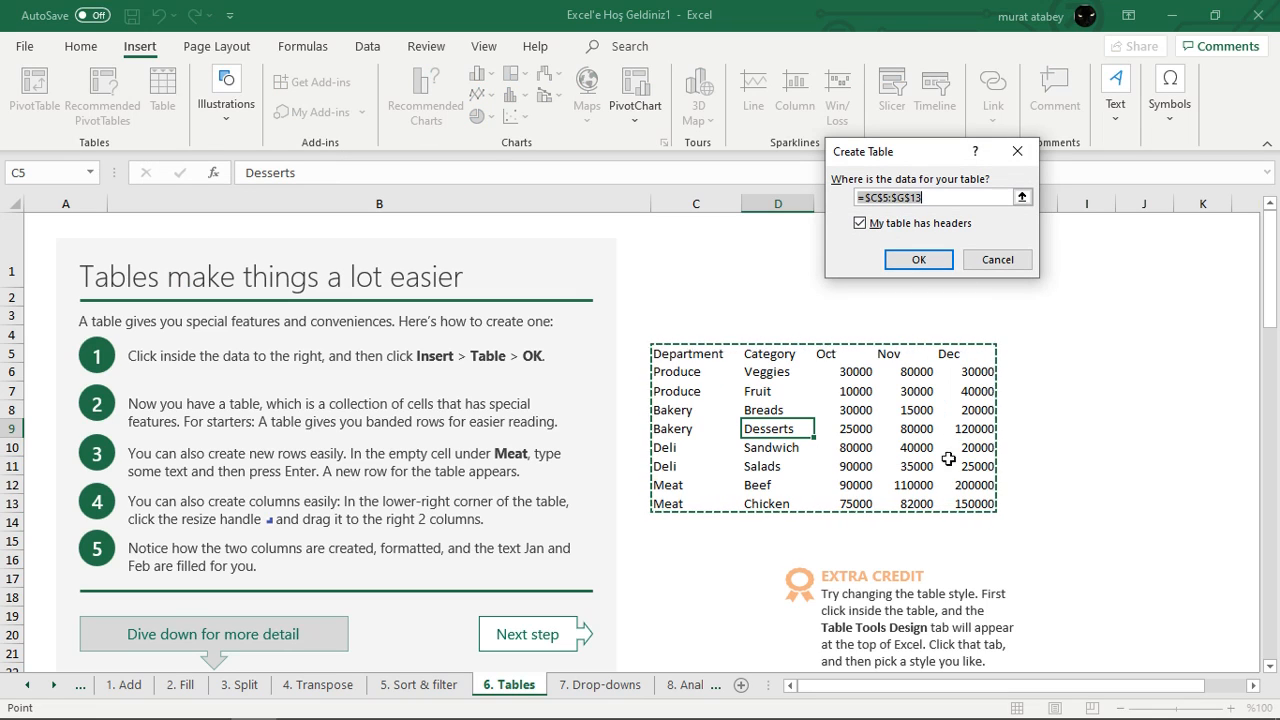
left_click(922, 263)
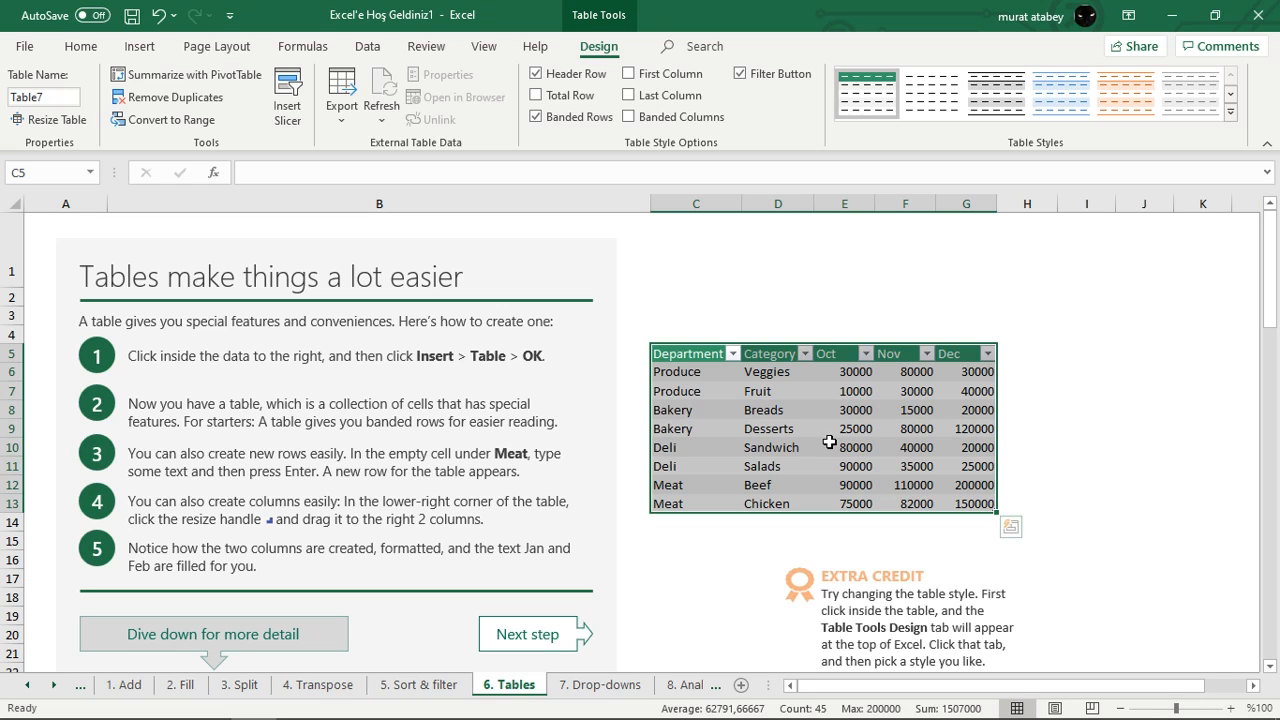
- Add a row to the table by entering Deli in the empty Department cell C14
left_click(670, 521)
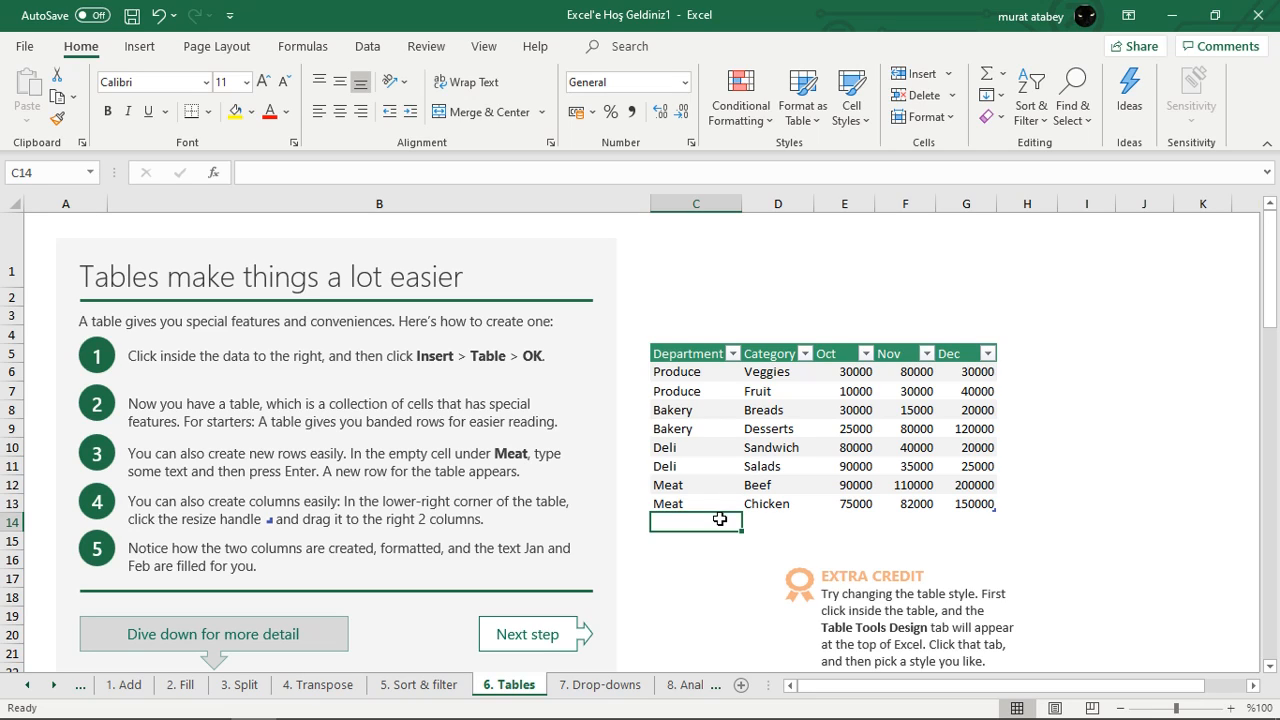
type("Deli")
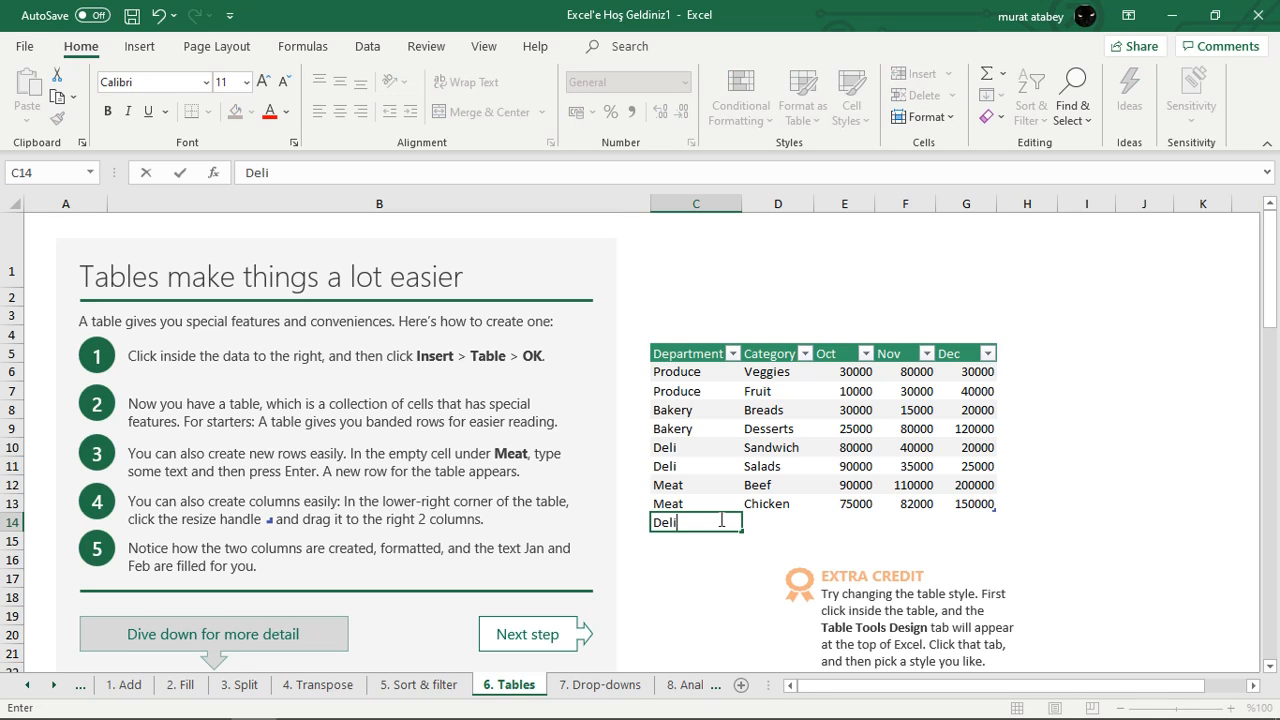
key("Return")
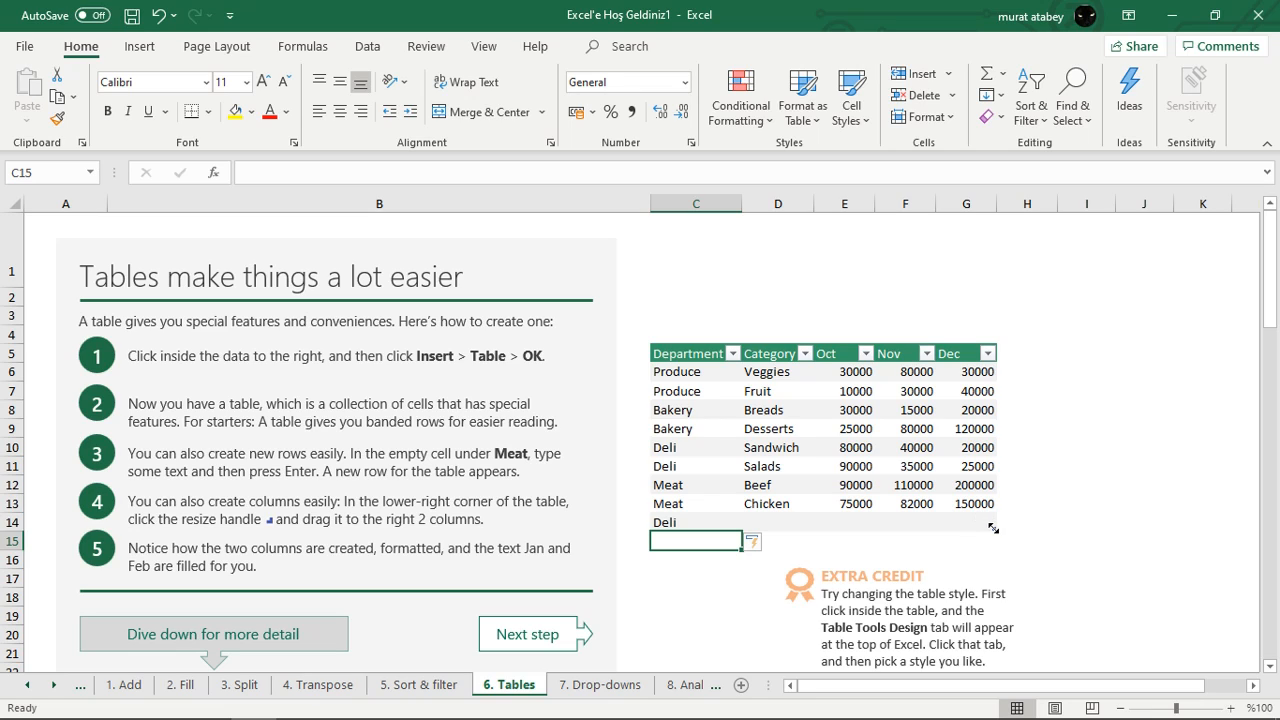
- Extend the table two columns past Dec to add the Jan and Feb columns
left_click_drag(993, 528, 1029, 524)
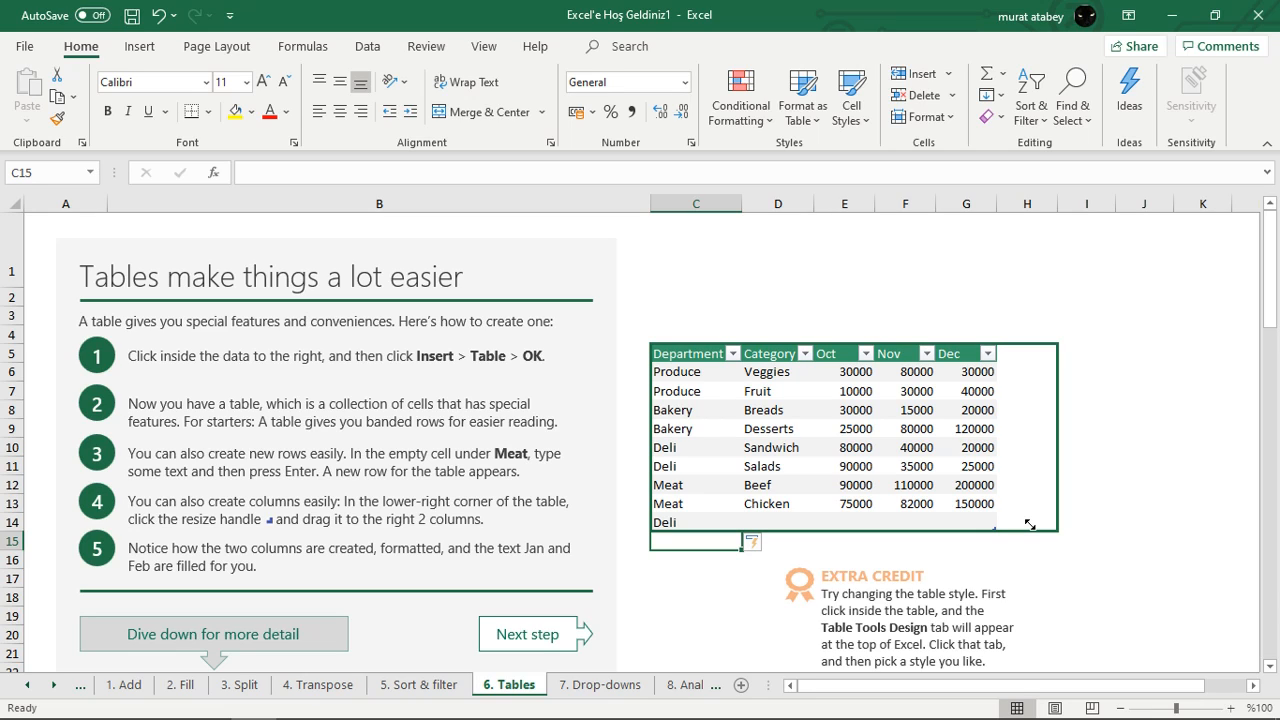
left_click_drag(1029, 524, 1094, 523)
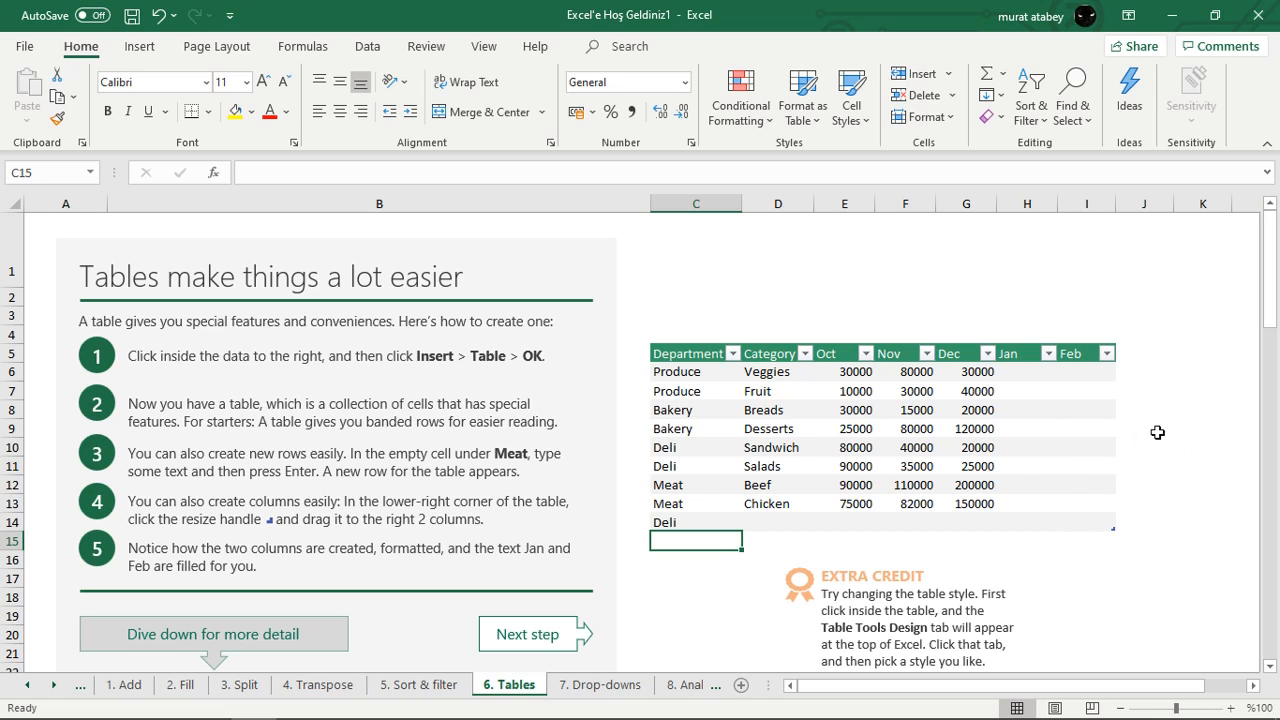
- Display the table design options for the extended department table
left_click(804, 426)
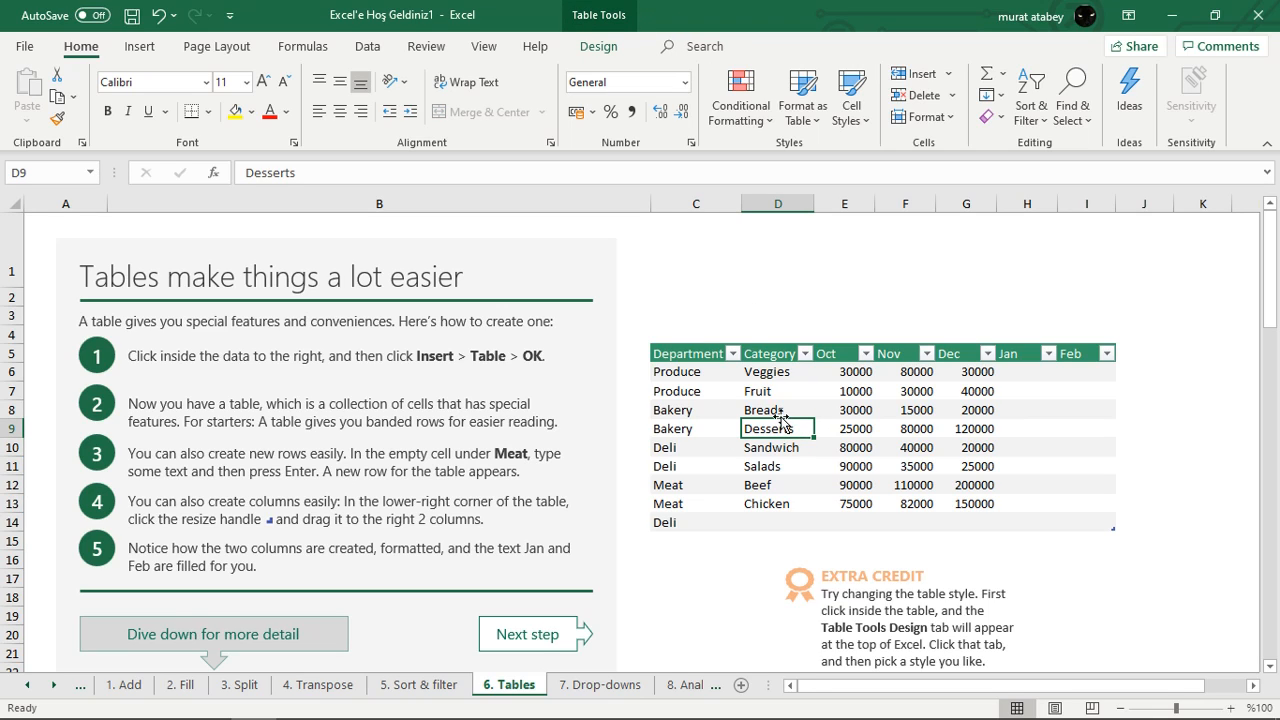
left_click(788, 408)
left_click(790, 393)
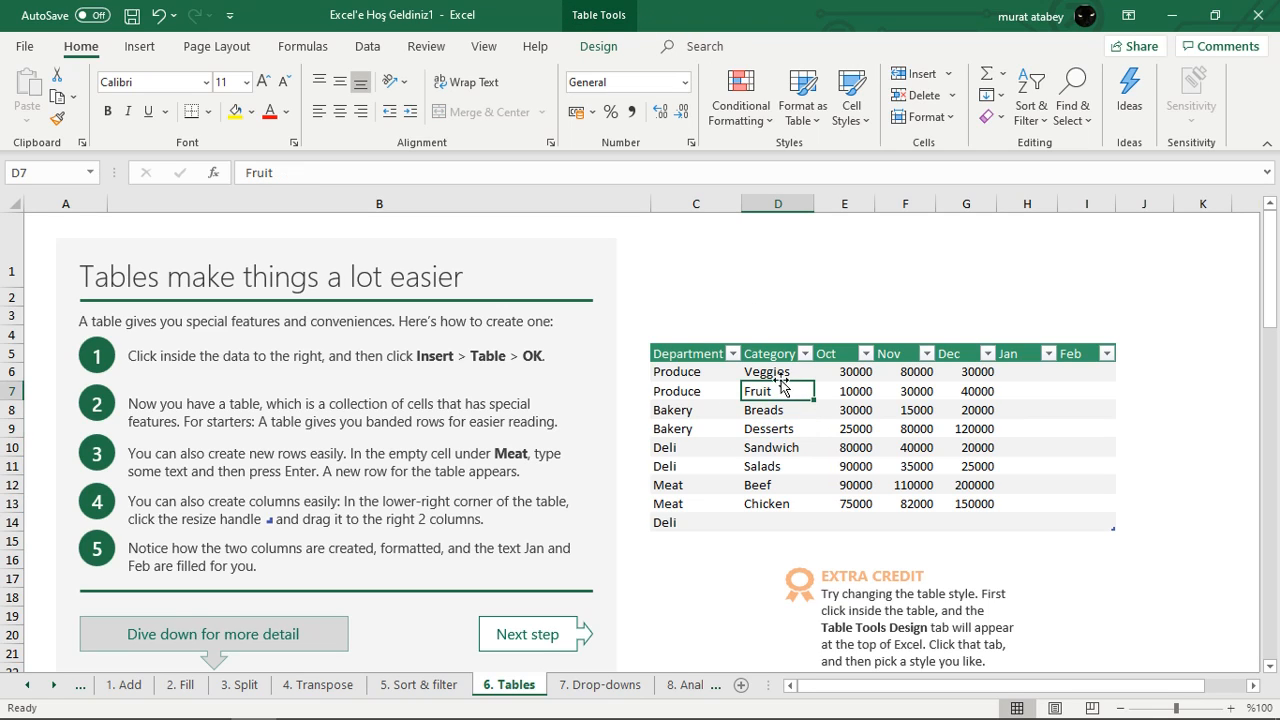
left_click(600, 47)
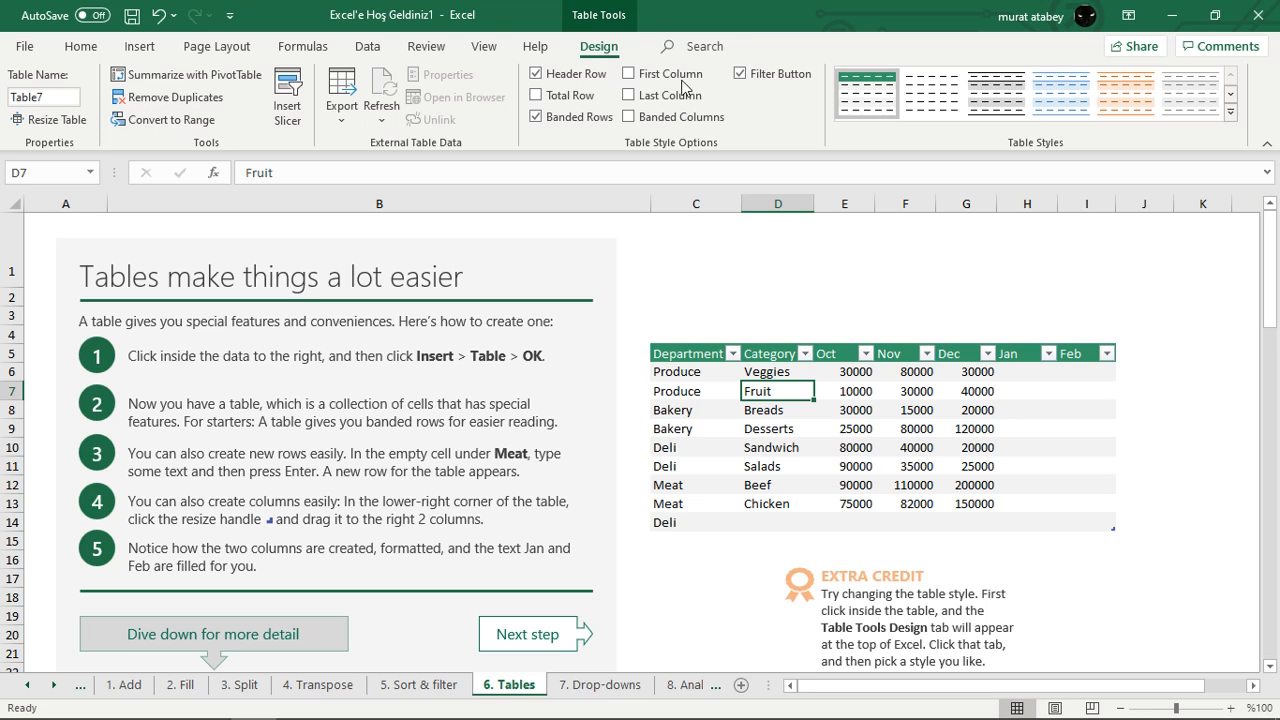
left_click(1162, 448)
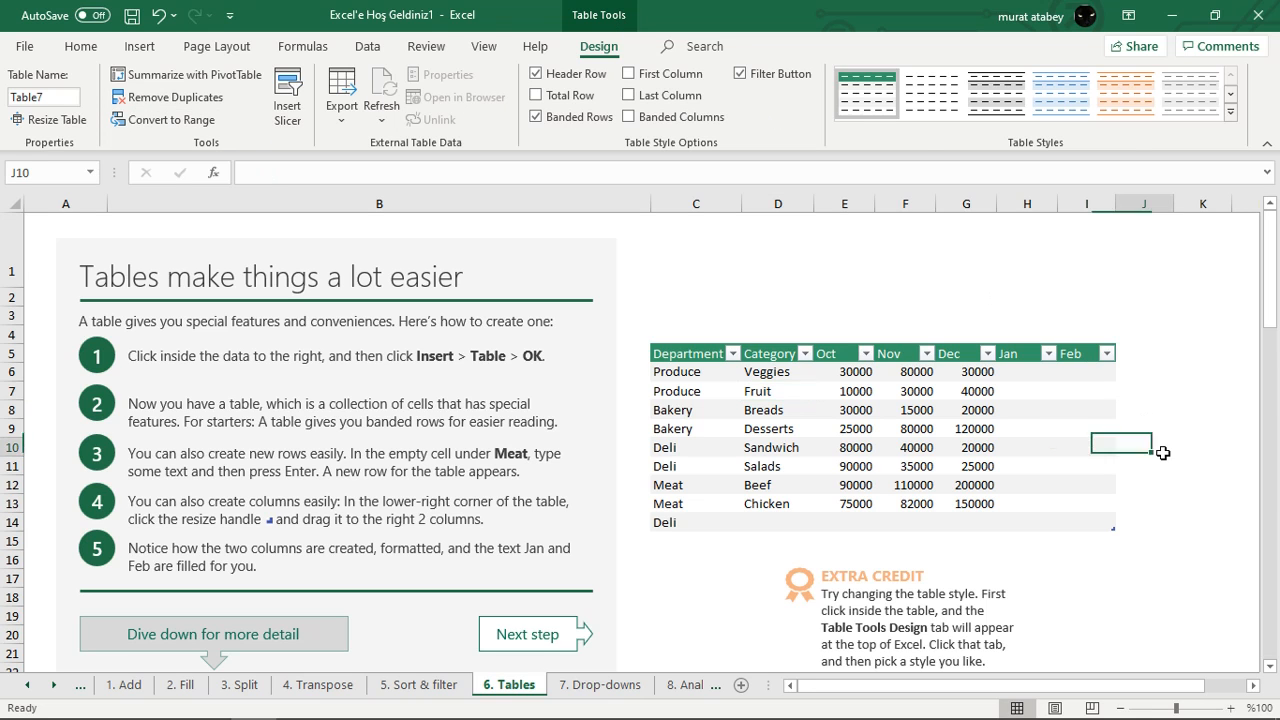
- Fill the Total column of the Calculated columns table with an AutoSum of Oct through Dec, starting in H34
scroll(1167, 445, "down", 3)
scroll(1167, 445, "down", 5)
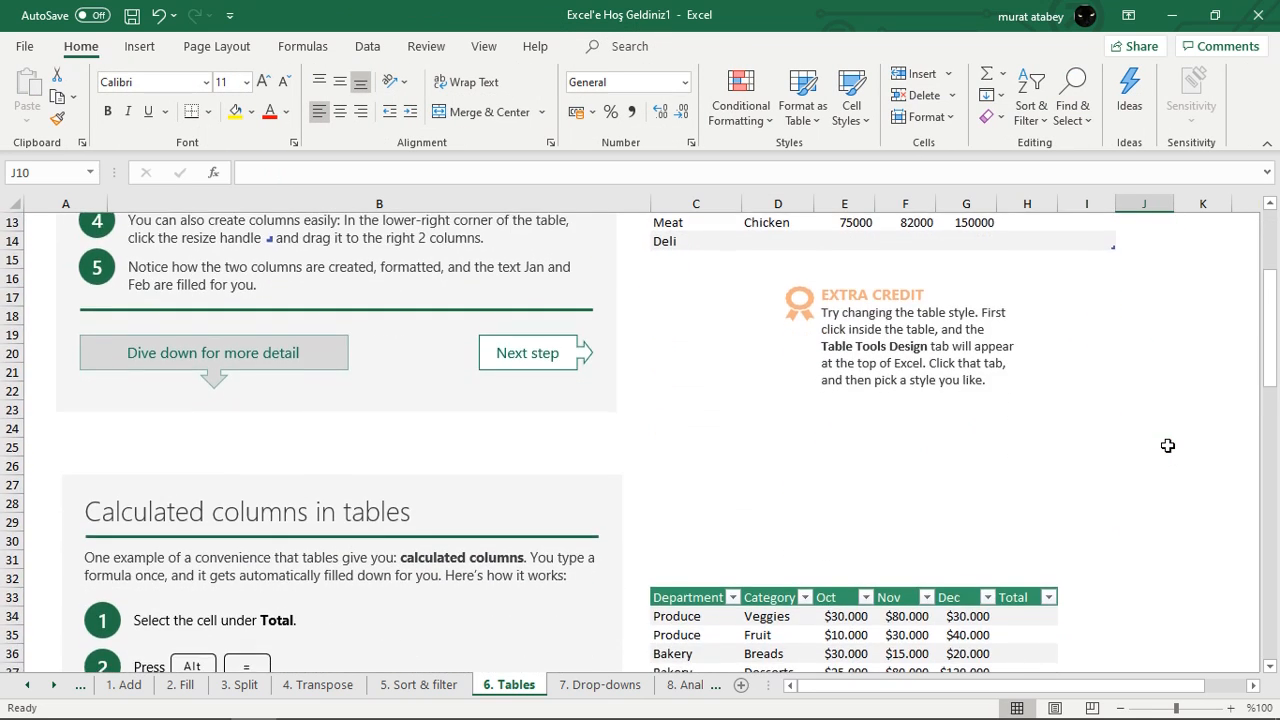
scroll(1167, 445, "down", 1)
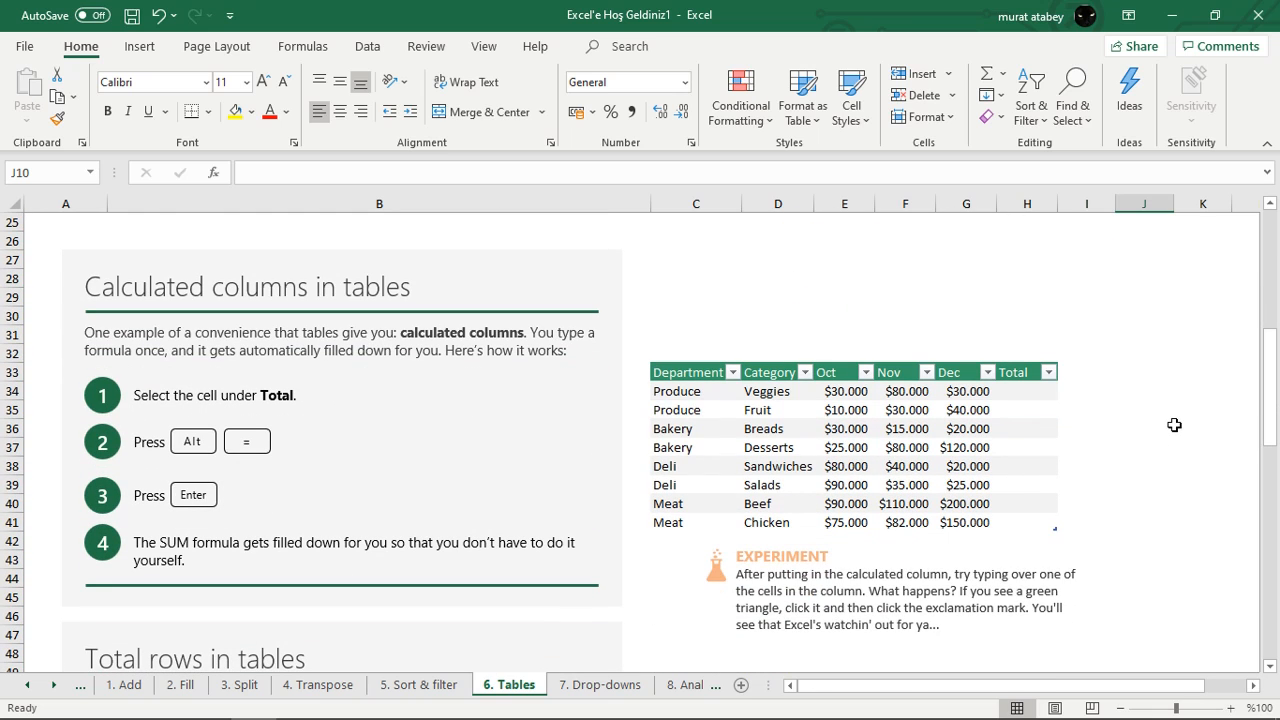
left_click(1026, 389)
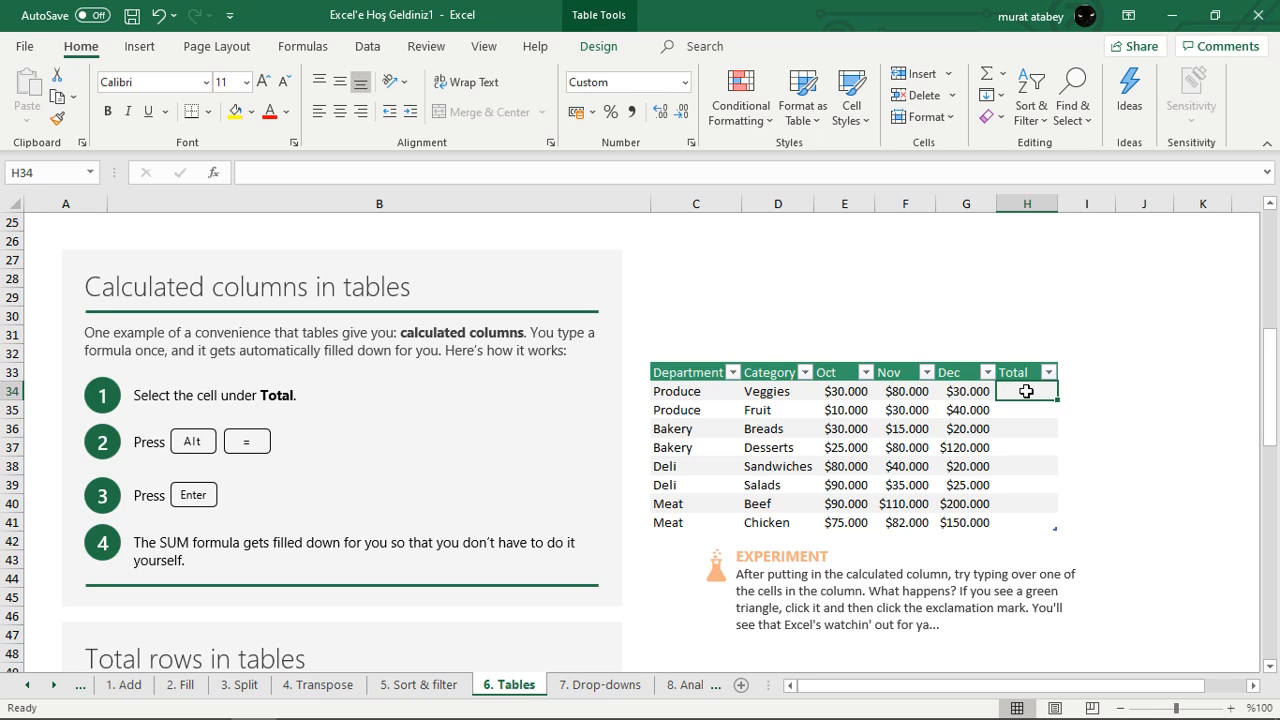
key("alt+equal")
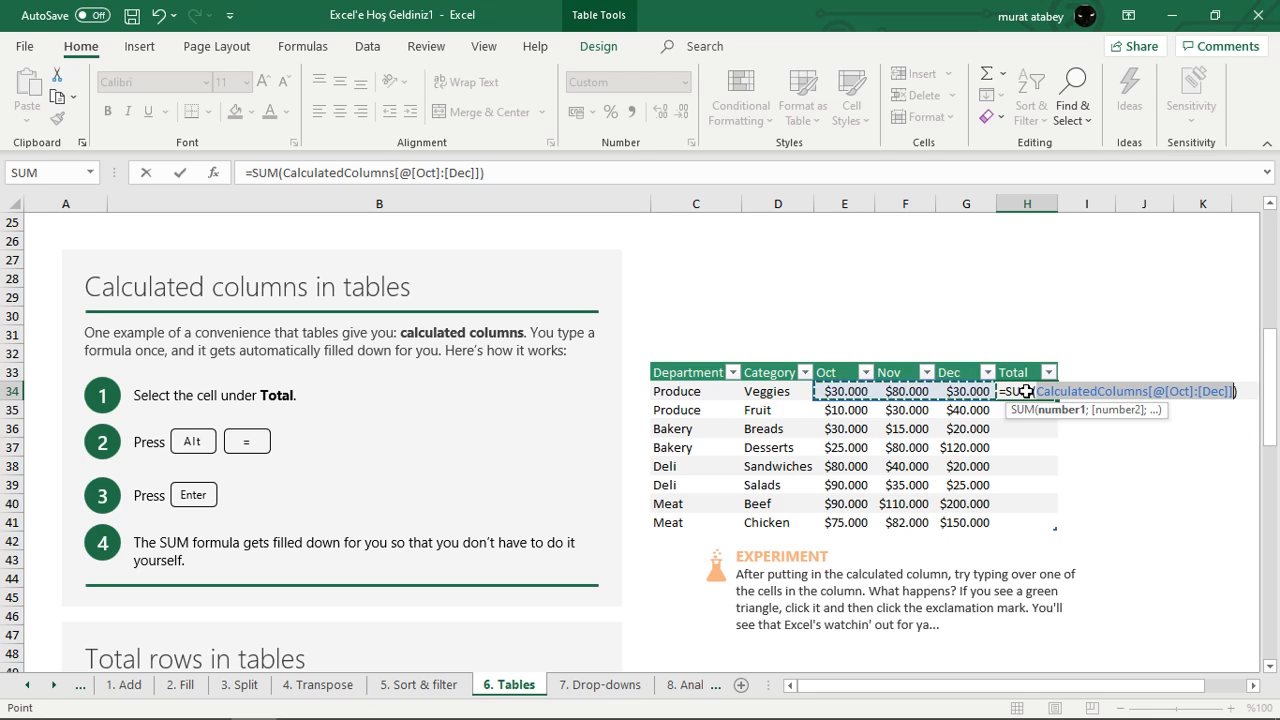
key("Return")
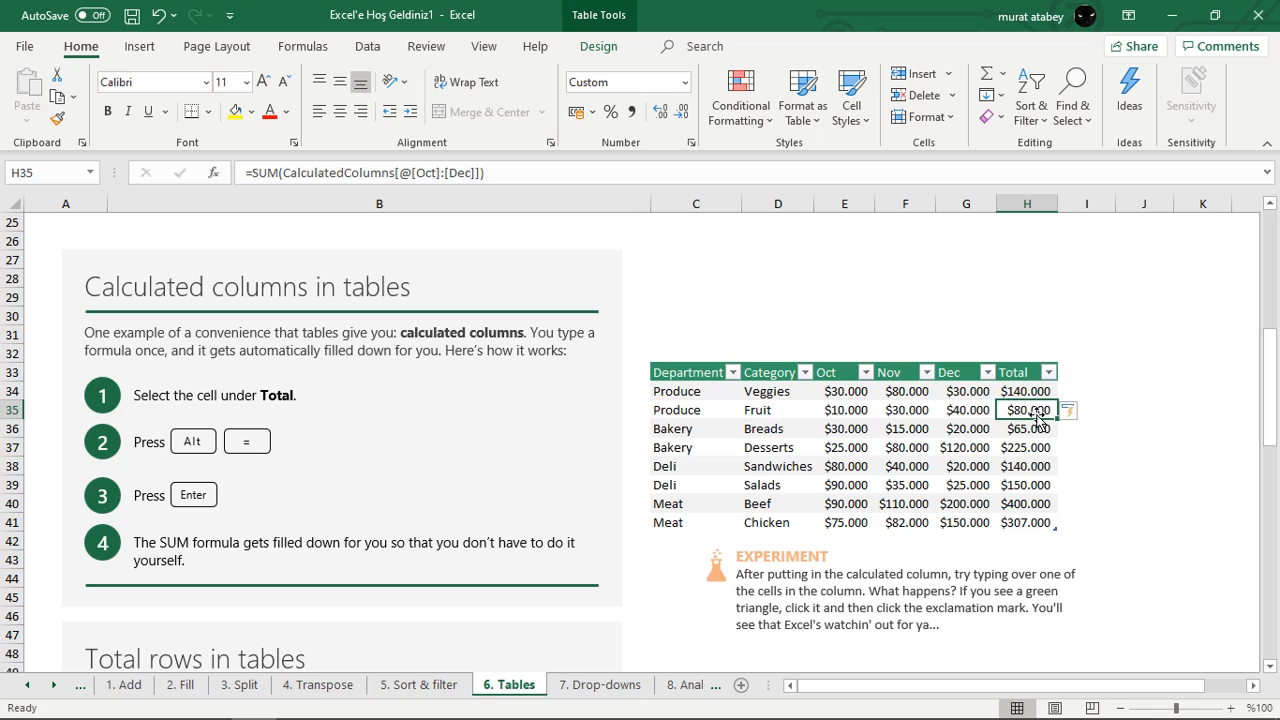
left_click_drag(1027, 411, 1030, 524)
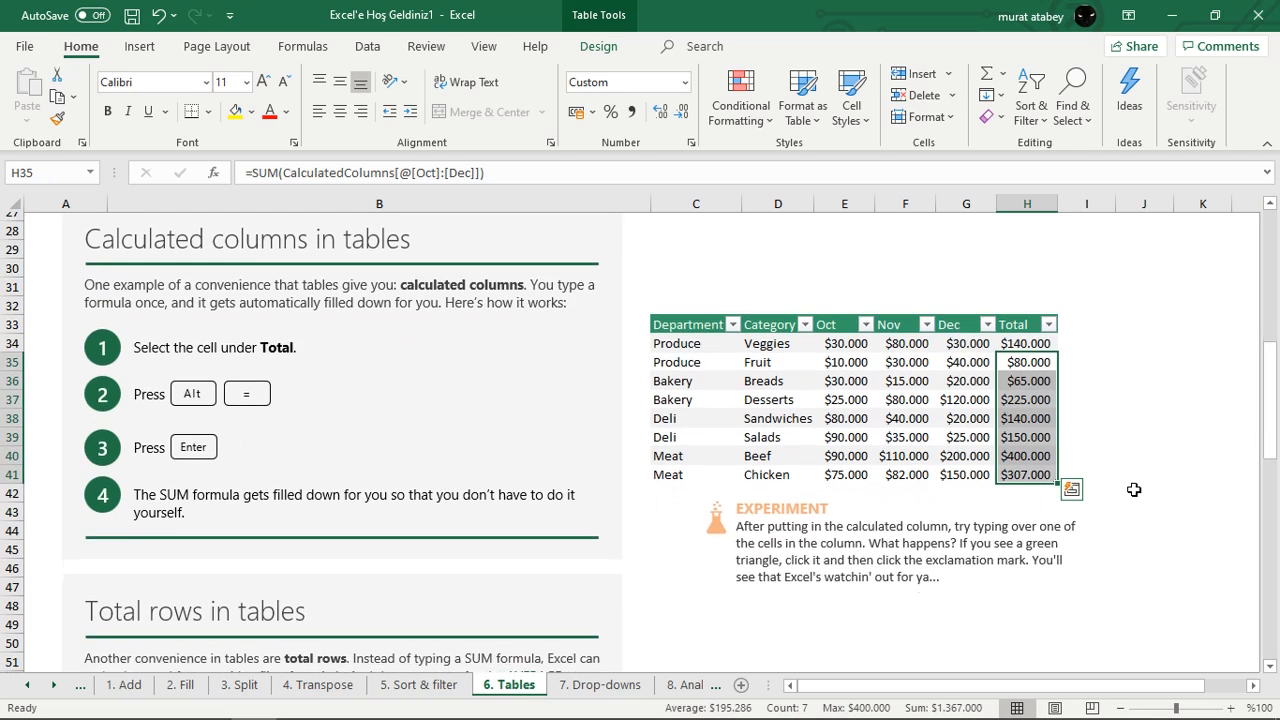
- Turn on the total row for the Sales table in the Total rows section
scroll(1134, 489, "down", 1)
scroll(1134, 489, "down", 1)
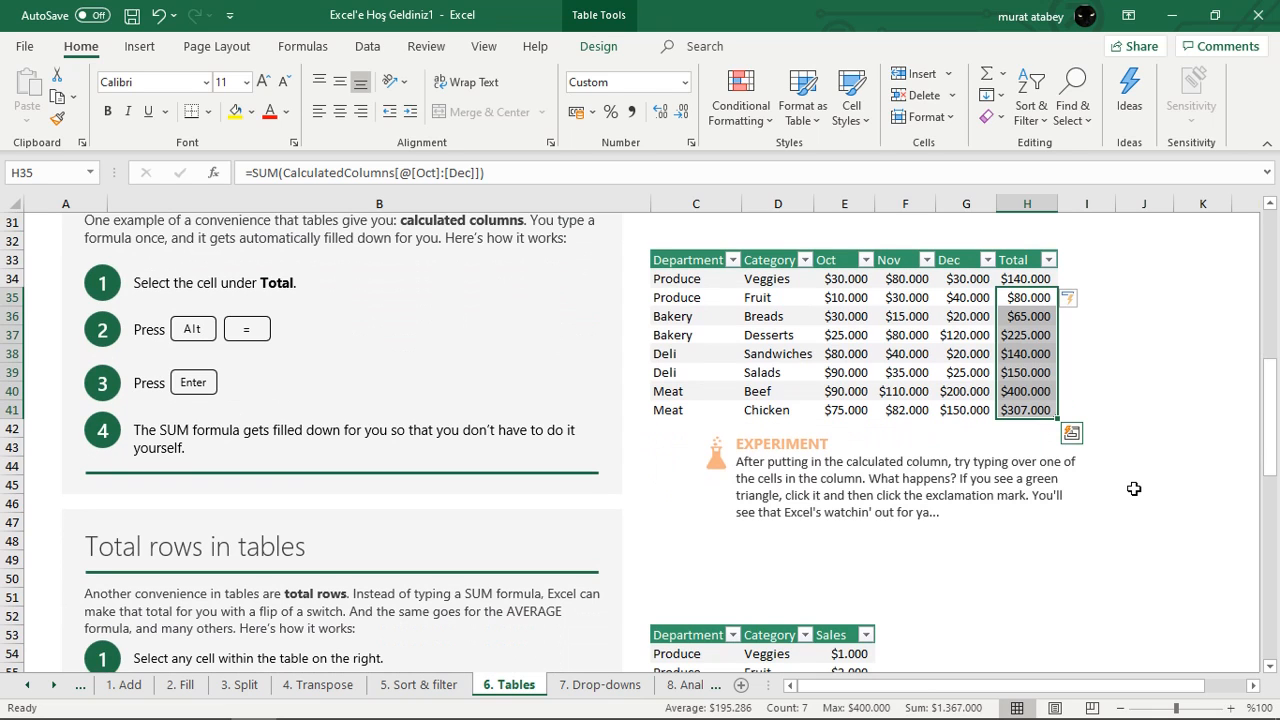
scroll(1134, 489, "down", 5)
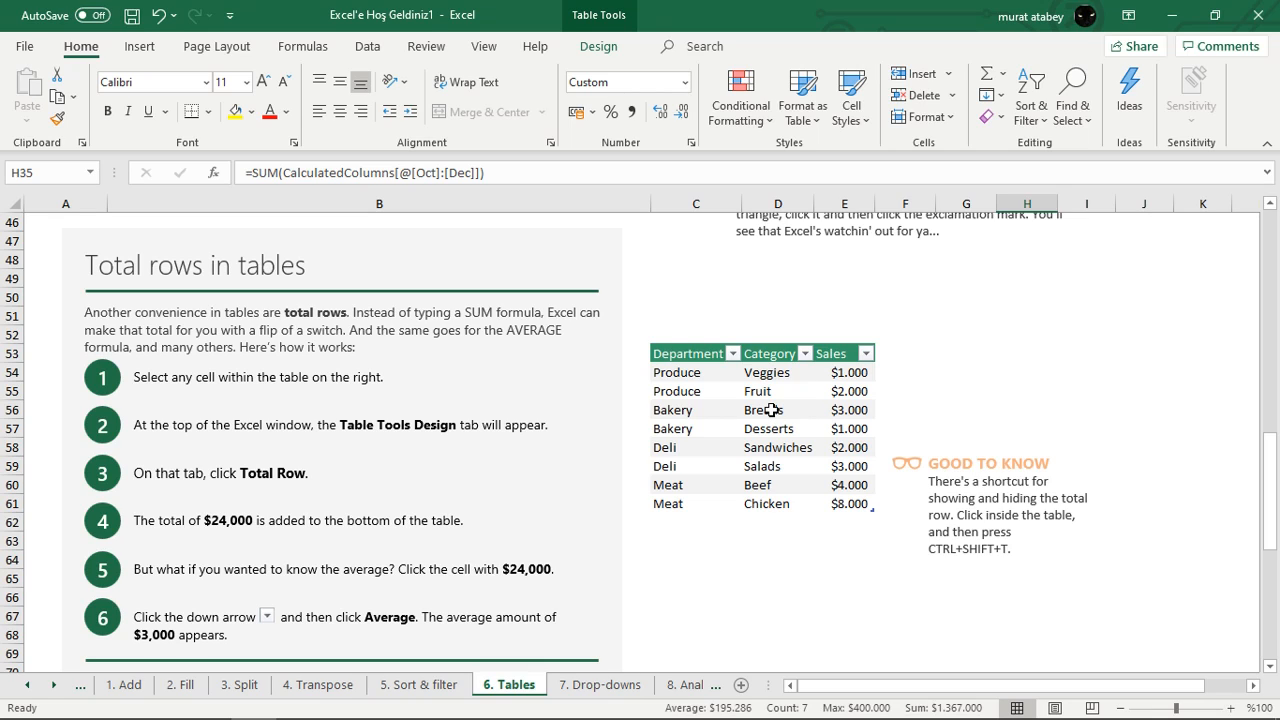
left_click(773, 410)
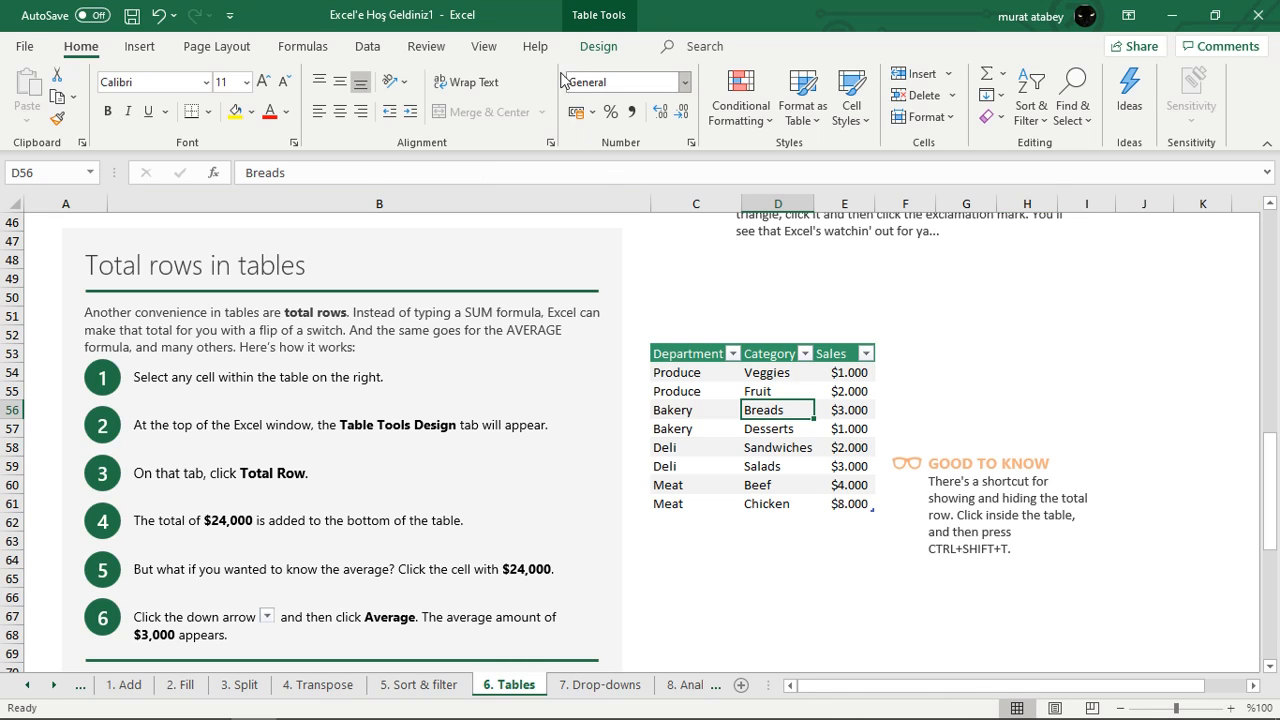
left_click(608, 20)
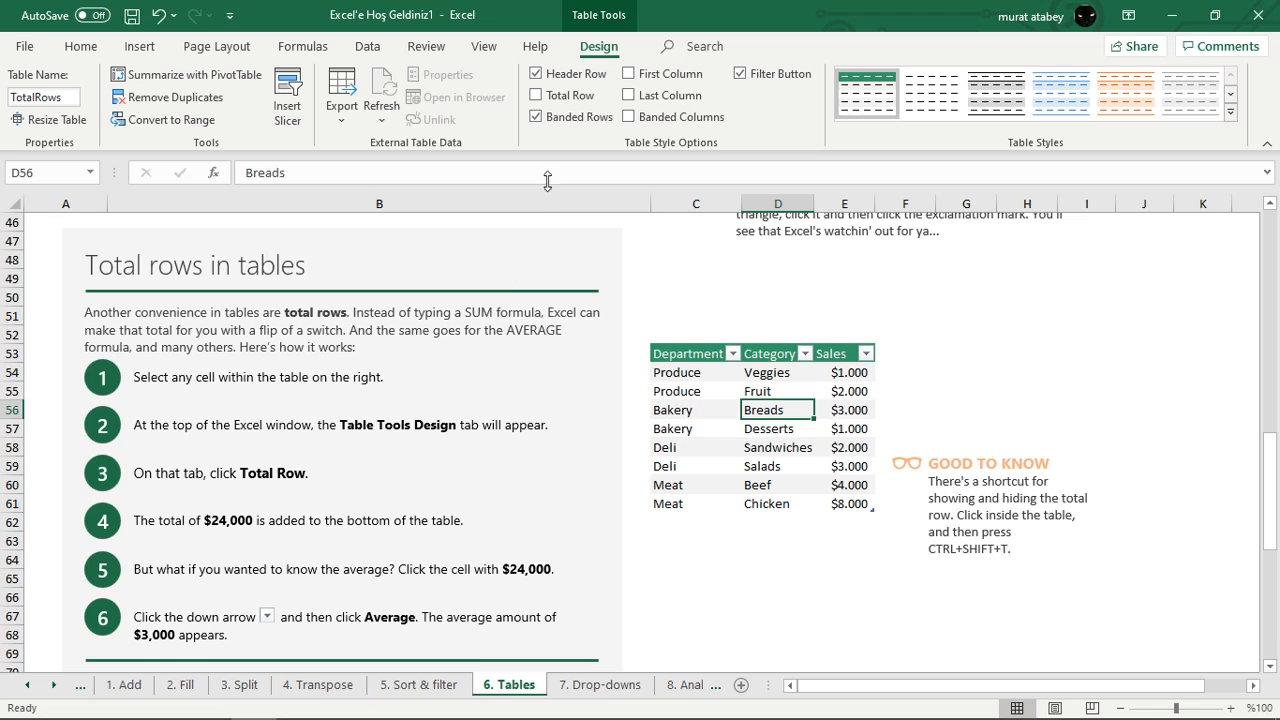
left_click(589, 100)
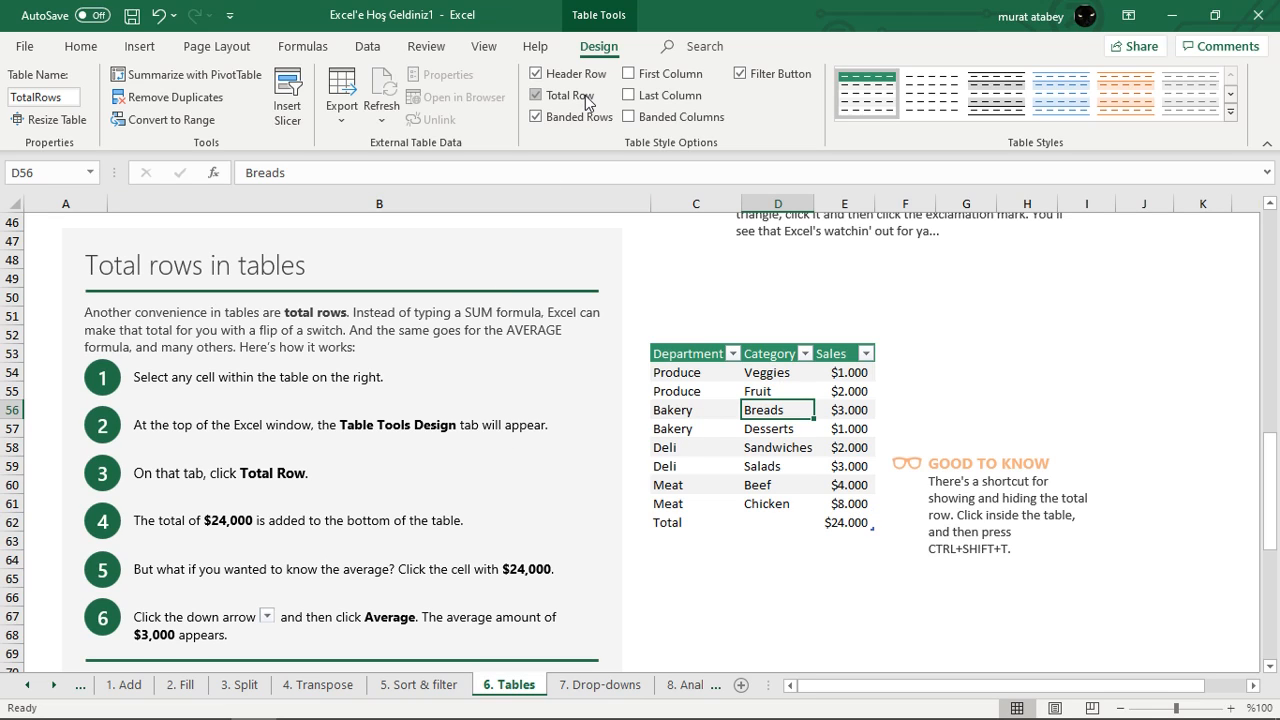
left_click(655, 521)
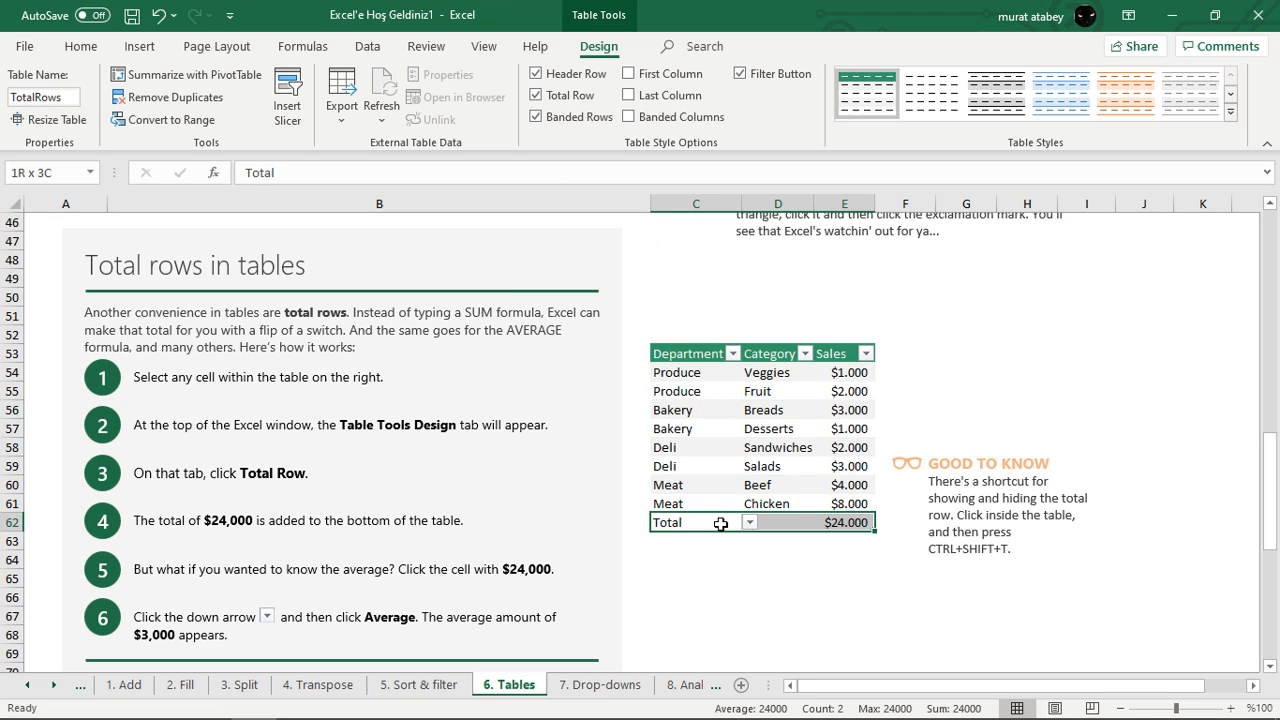
- Set the total row's Sales cell to calculate the Average
left_click(859, 521)
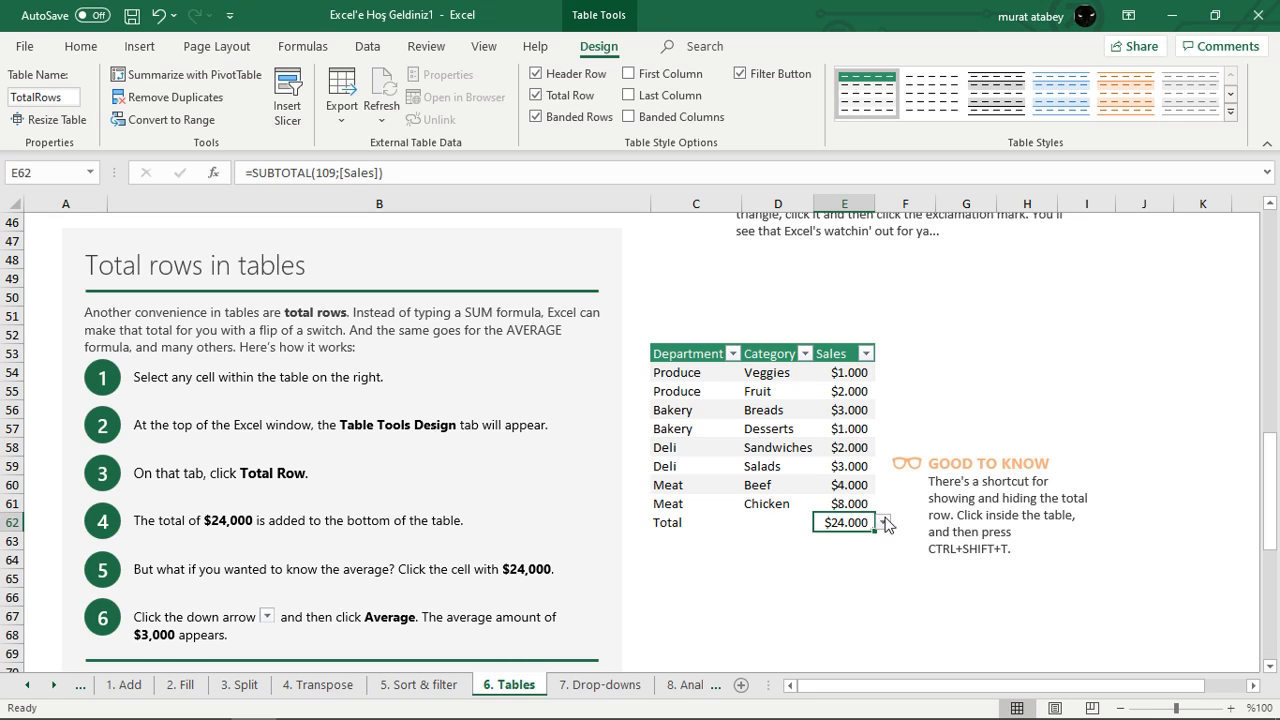
left_click(883, 522)
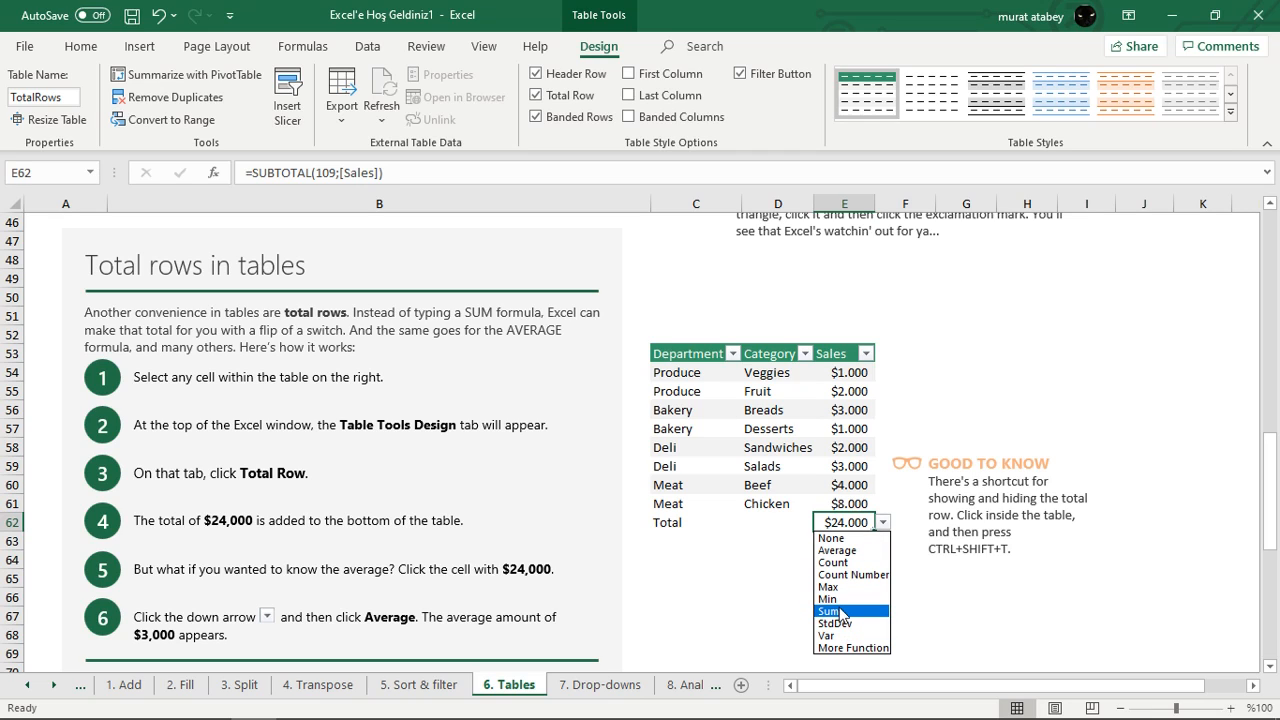
left_click(838, 551)
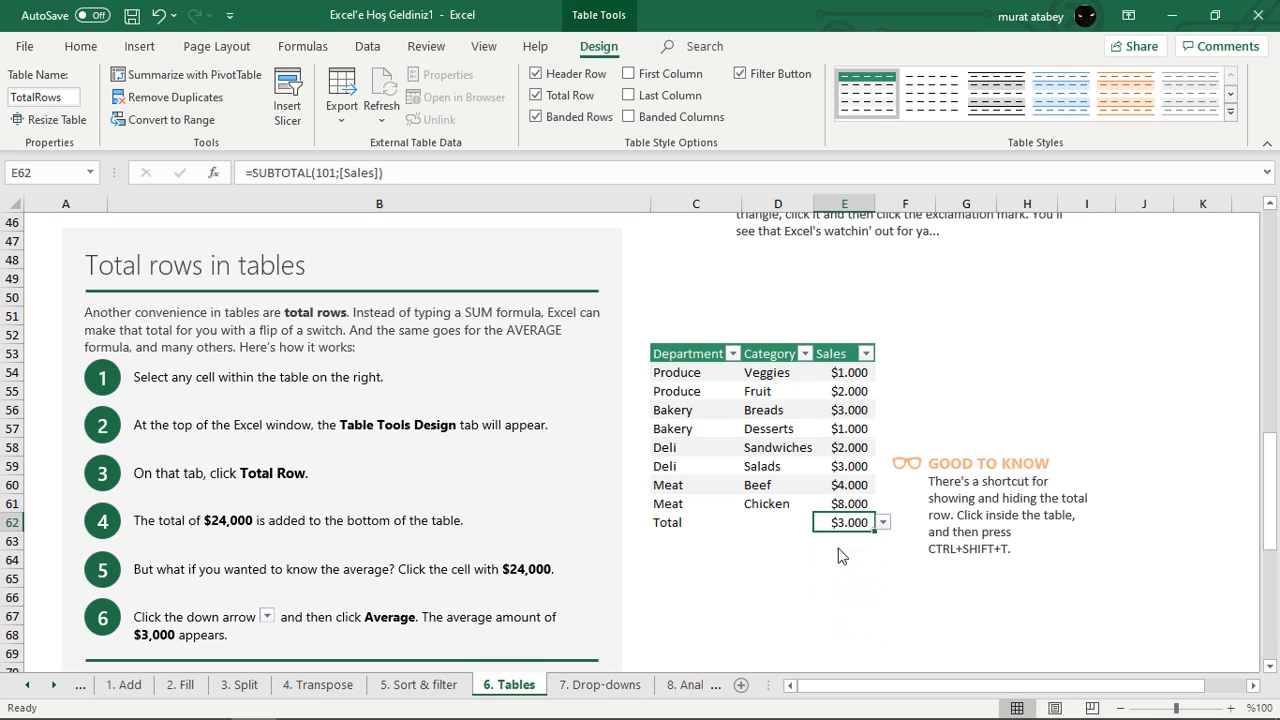
- Change the total row's Sales calculation to Max and deselect the table
left_click(882, 524)
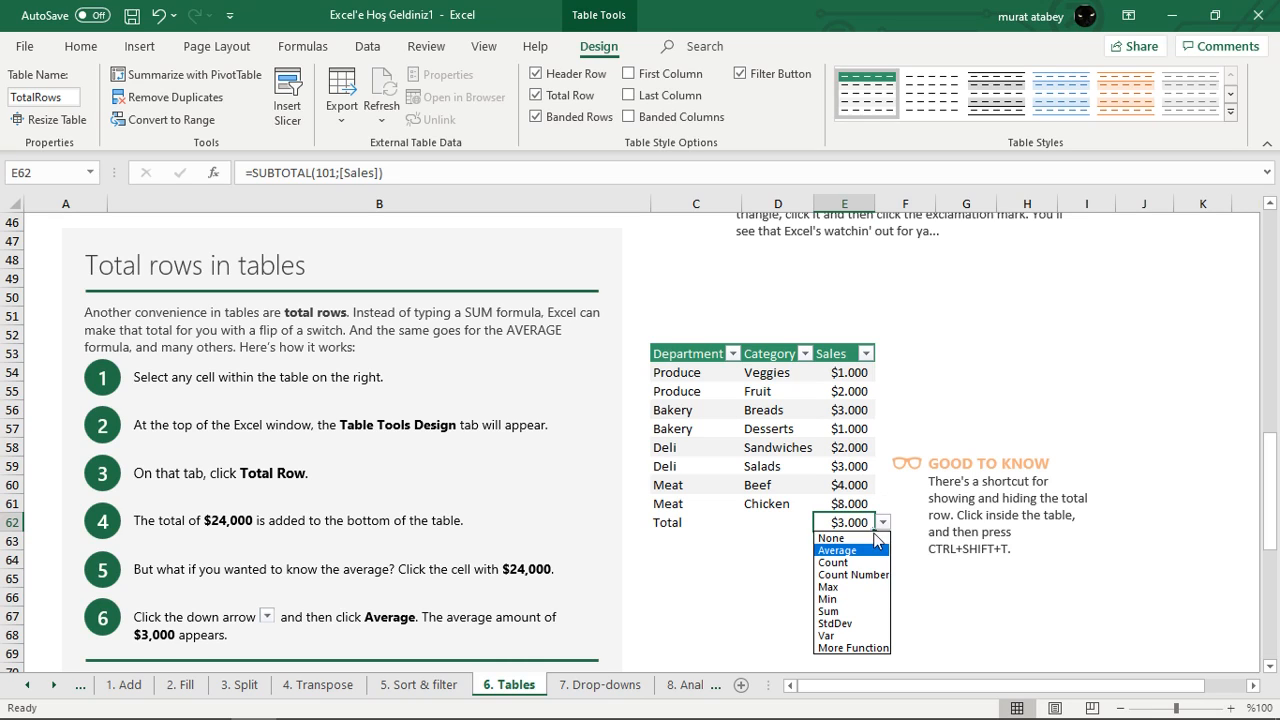
left_click(835, 587)
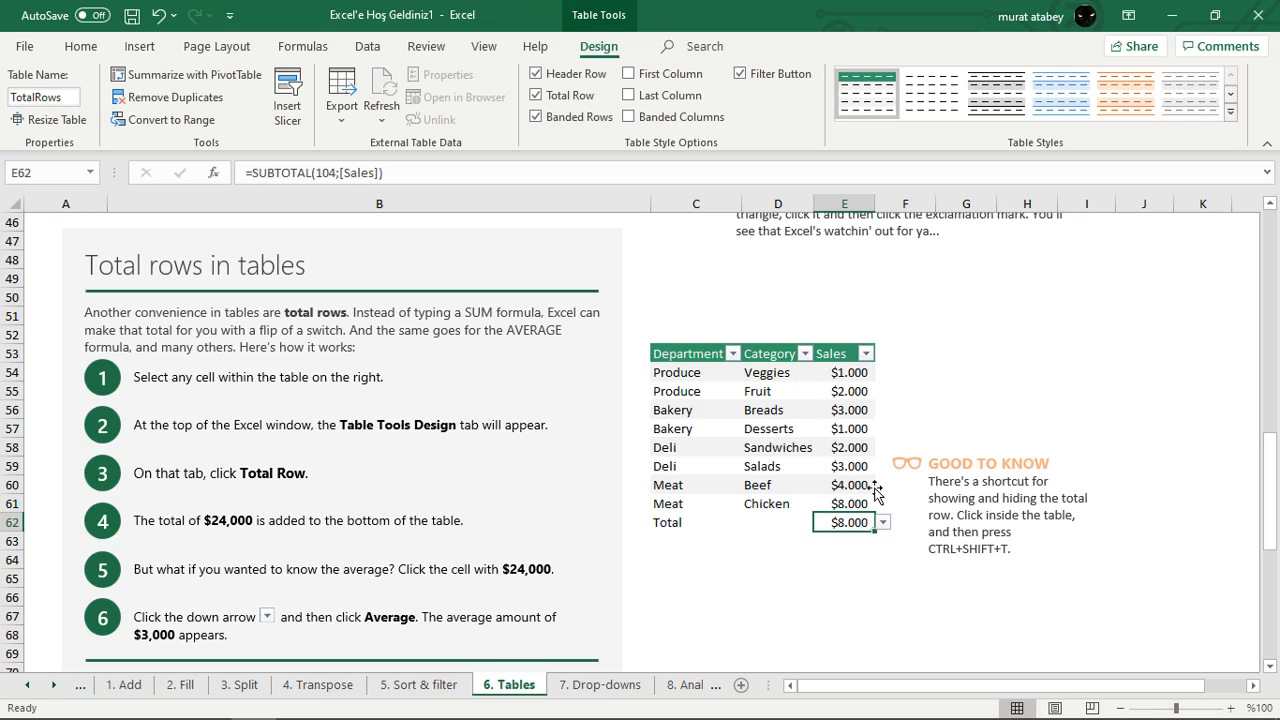
left_click(840, 591)
scroll(838, 592, "down", 4)
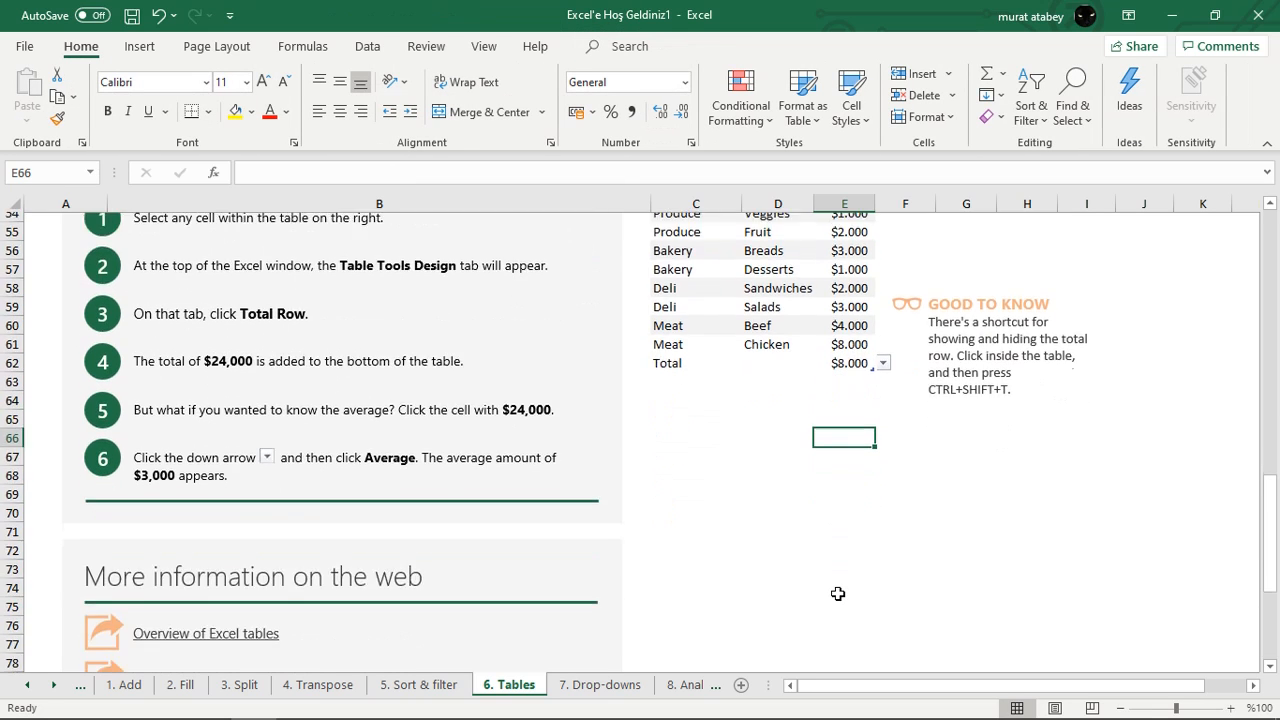
scroll(838, 594, "up", 4)
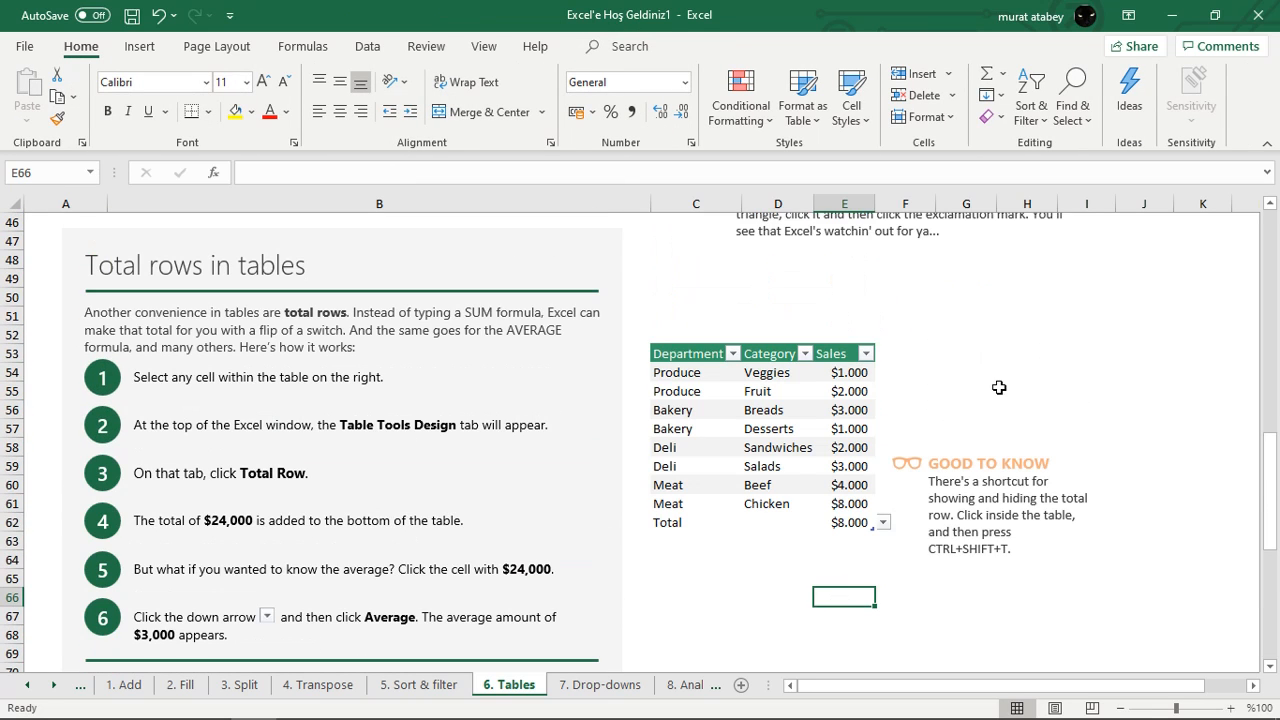